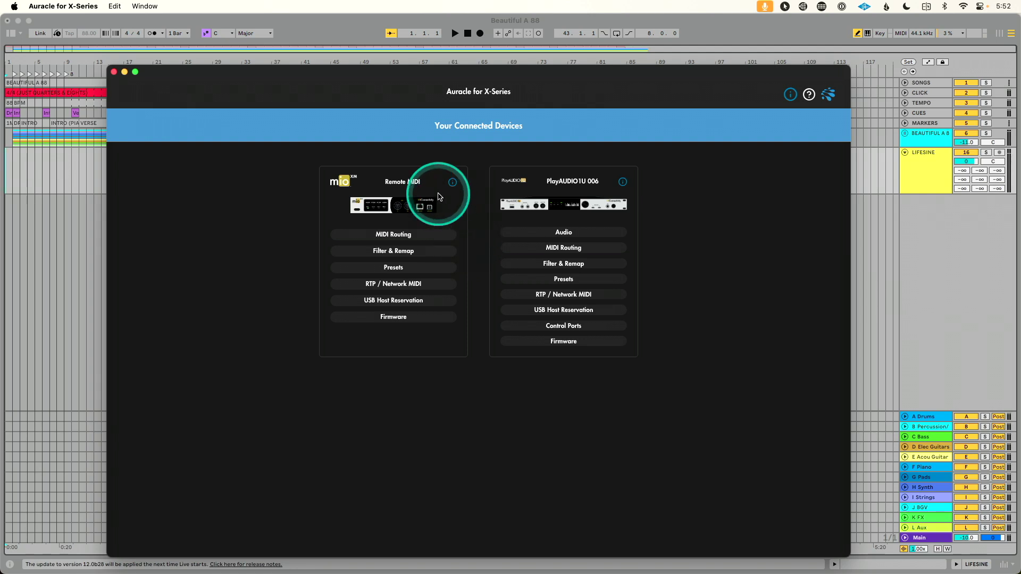
# - Reserve HST 1 for the Teensyduino Oakboard Slide Duo, then open the Remote MIDI unit's MIDI routing
pyautogui.click(407, 304)
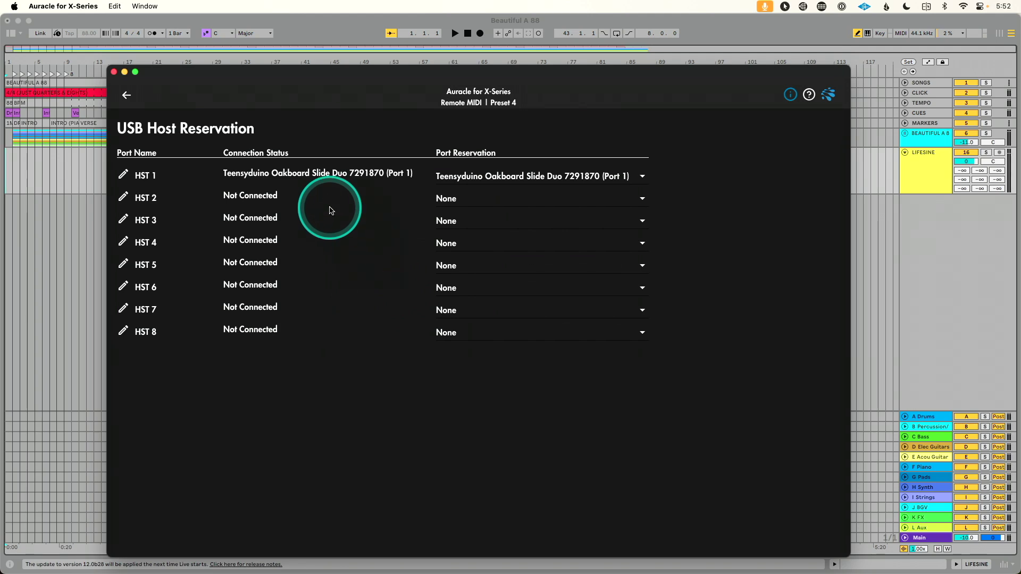
pyautogui.click(470, 172)
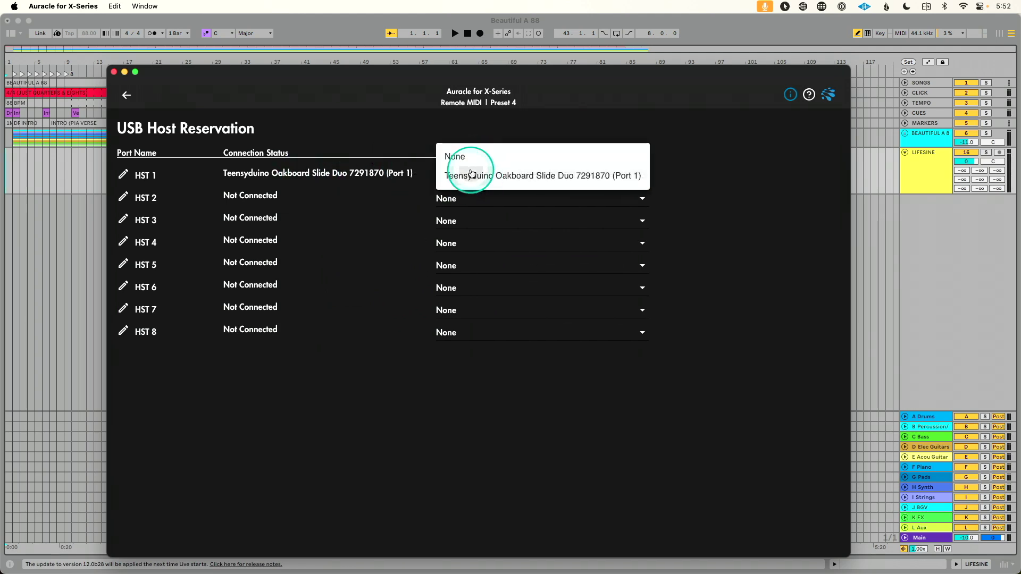
pyautogui.click(471, 175)
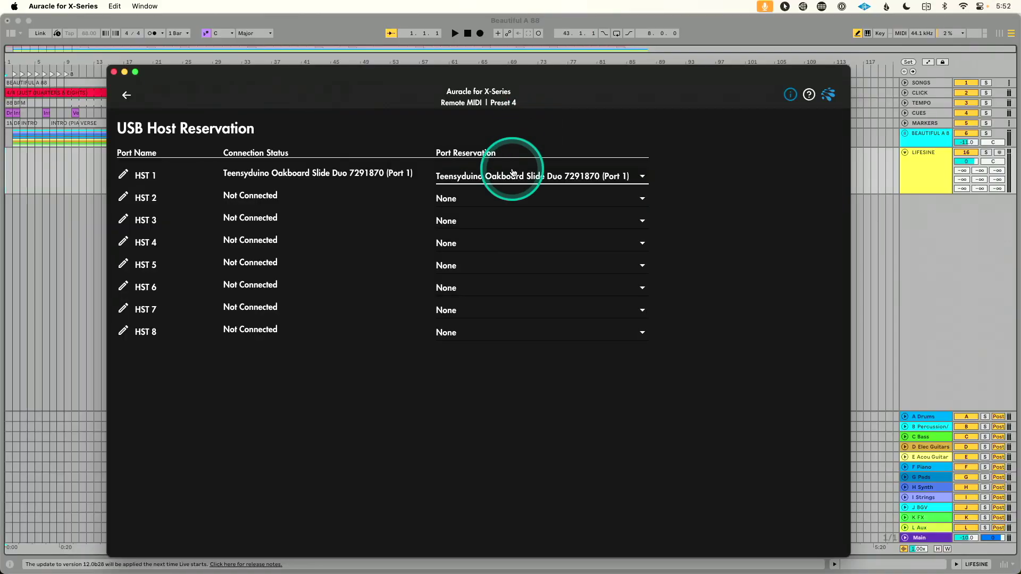
pyautogui.click(126, 95)
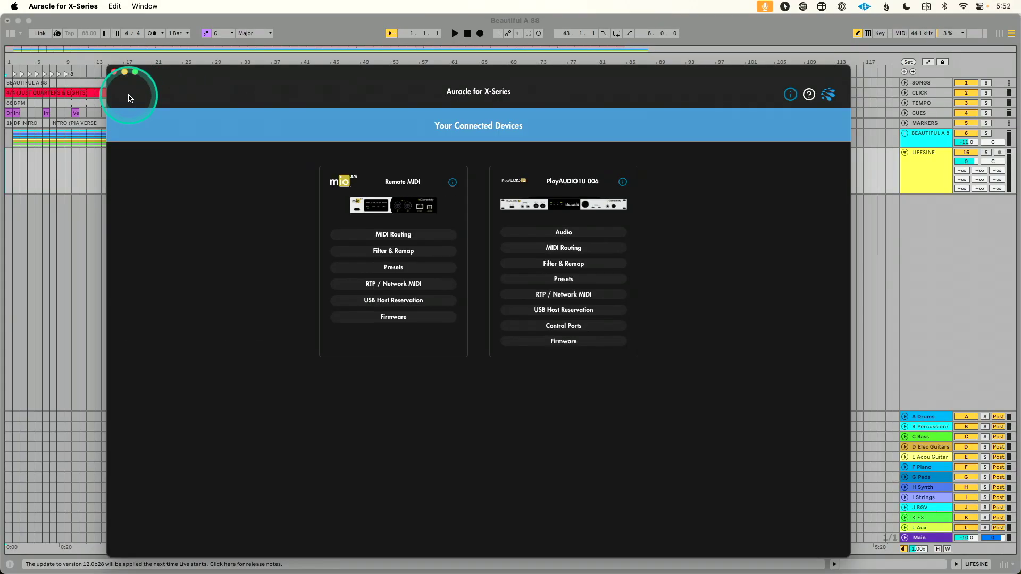
pyautogui.click(392, 234)
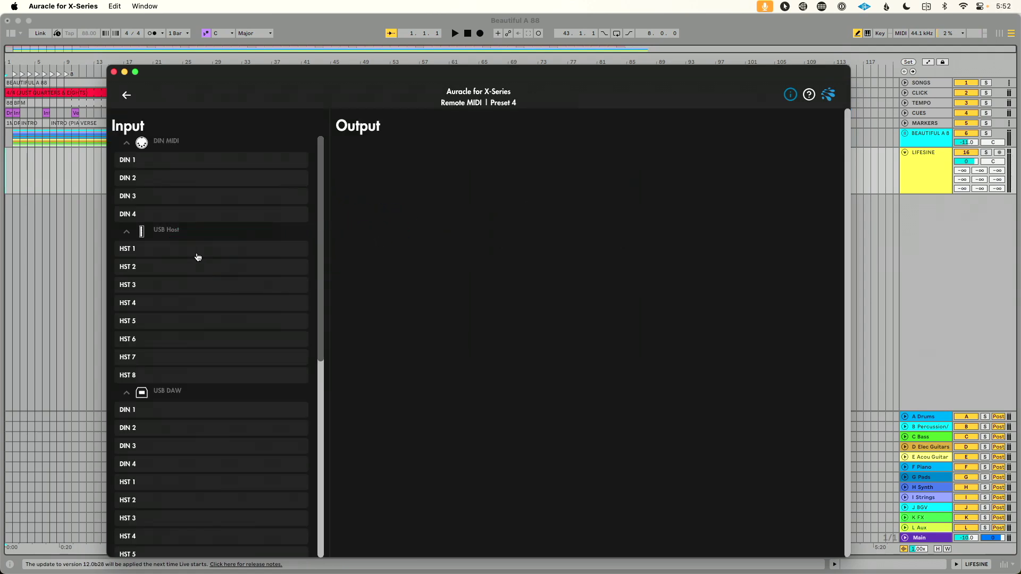
# - Route the HST 1 input to RTP 1 and USB DAW HST 1 only, removing RTP 5
pyautogui.click(196, 254)
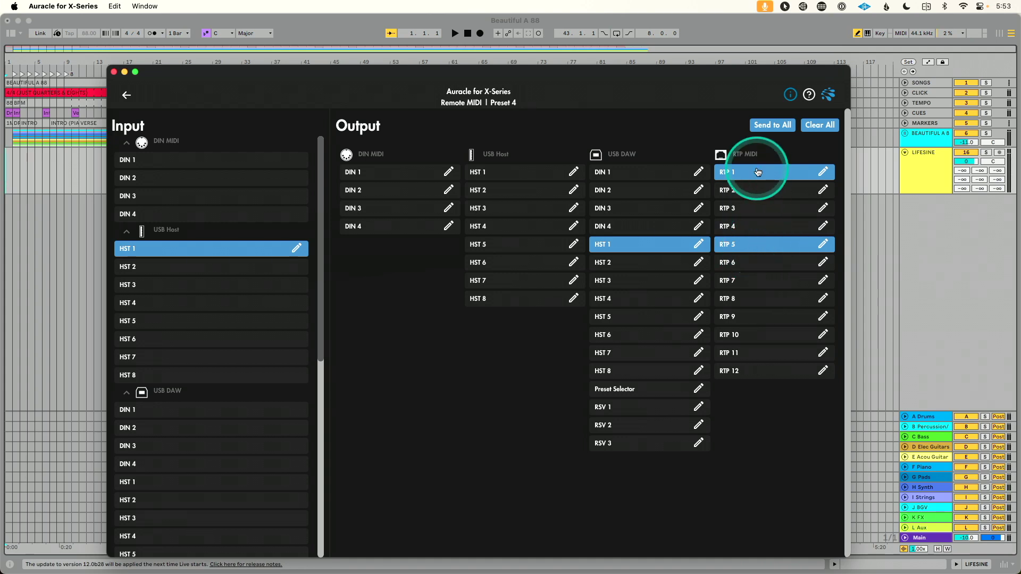
pyautogui.click(758, 175)
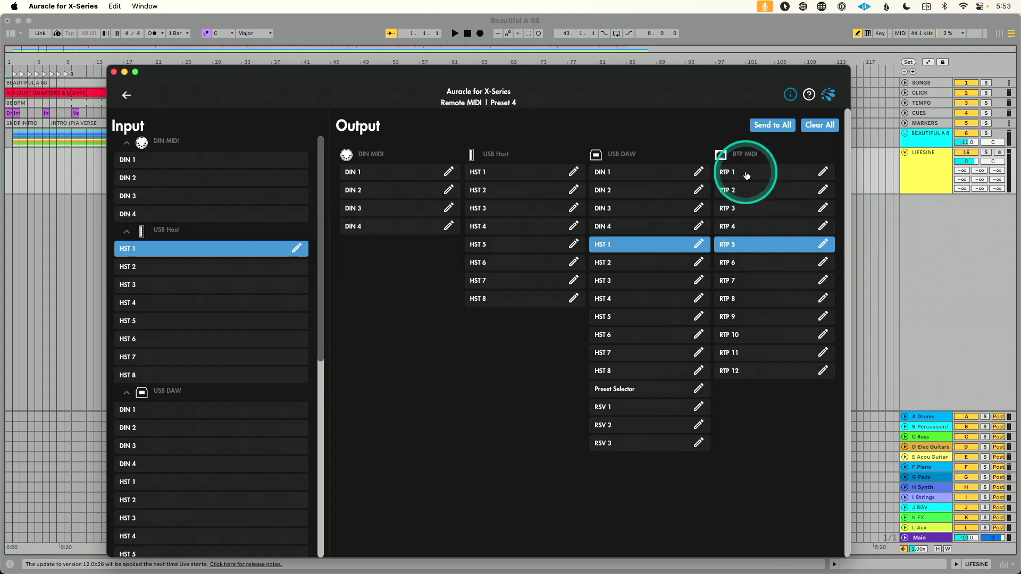
pyautogui.click(746, 174)
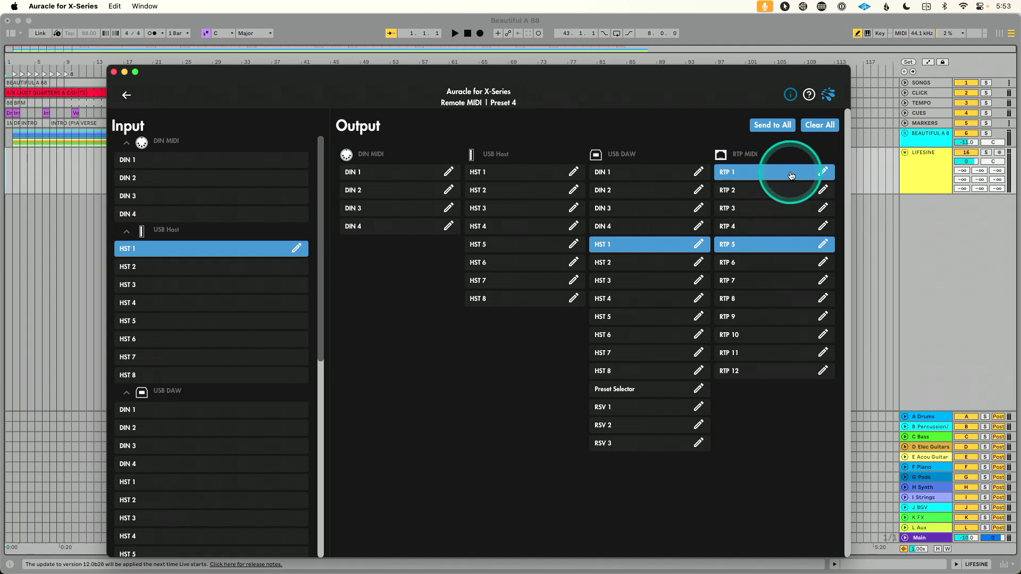
pyautogui.click(769, 244)
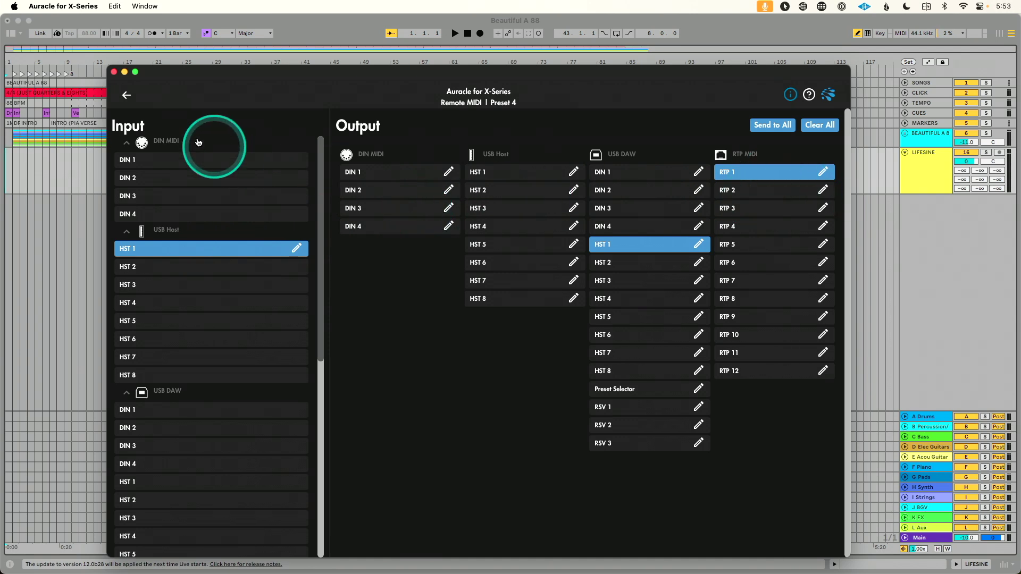
pyautogui.click(128, 98)
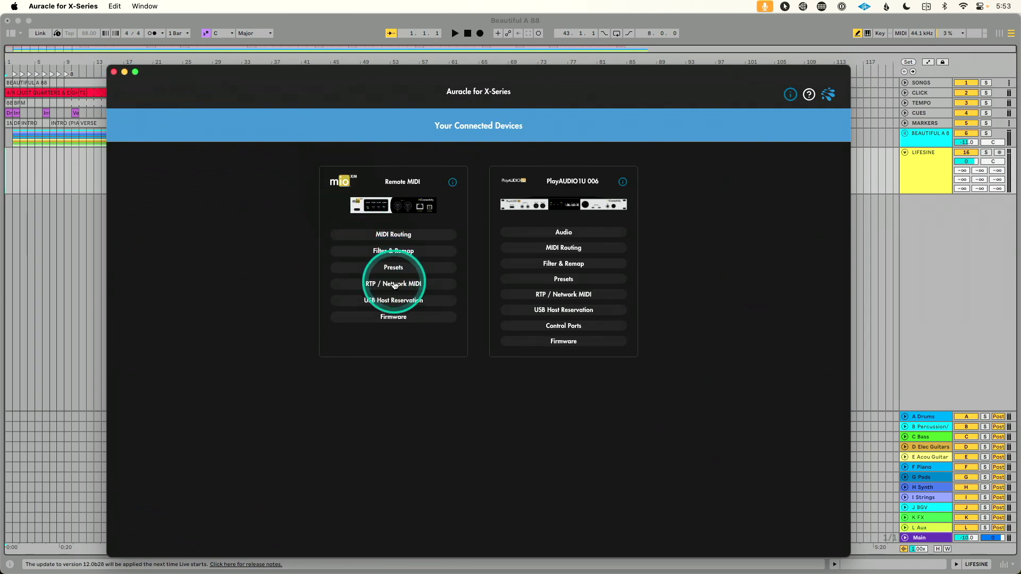
pyautogui.click(394, 285)
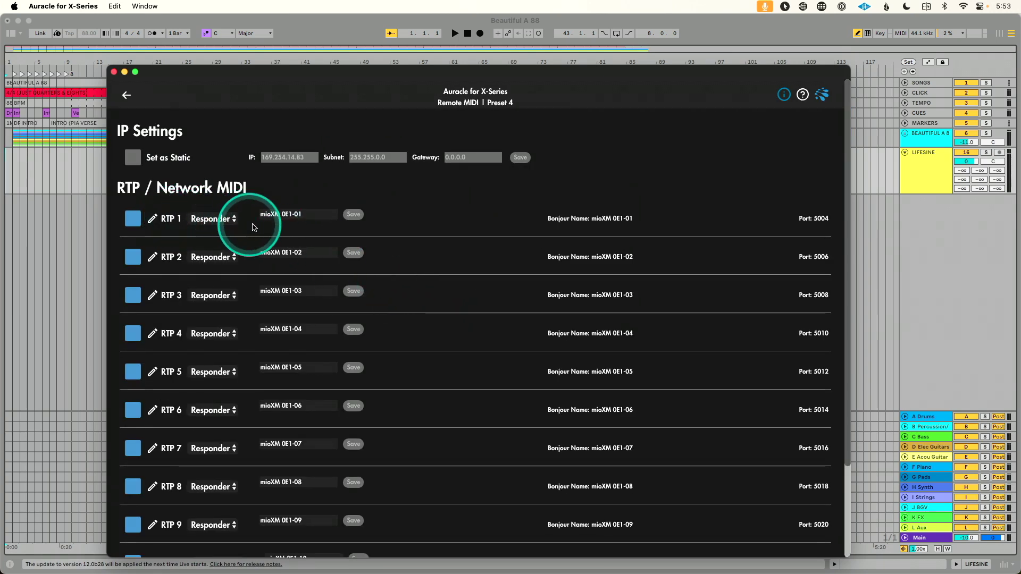
pyautogui.click(265, 217)
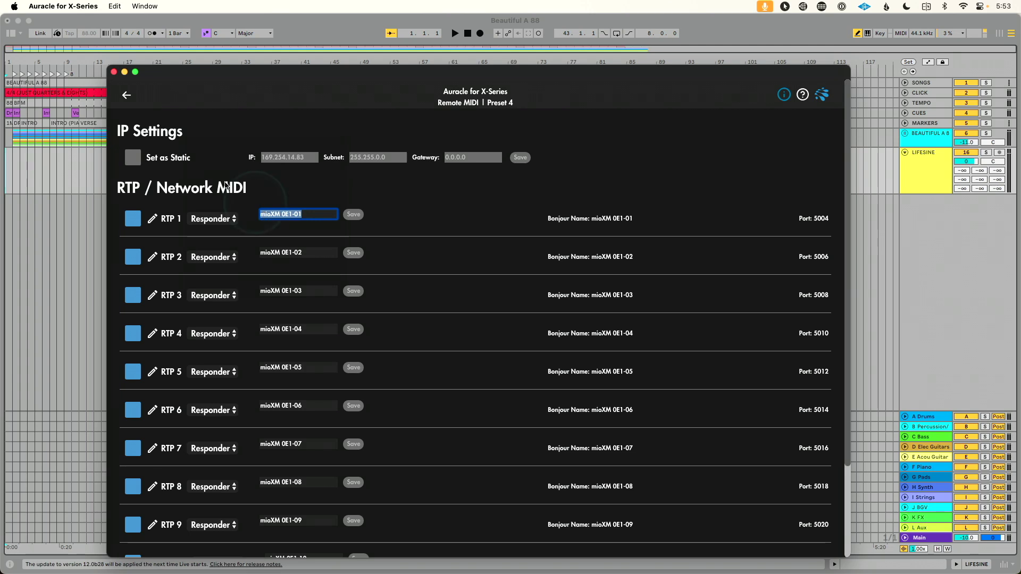
pyautogui.click(126, 96)
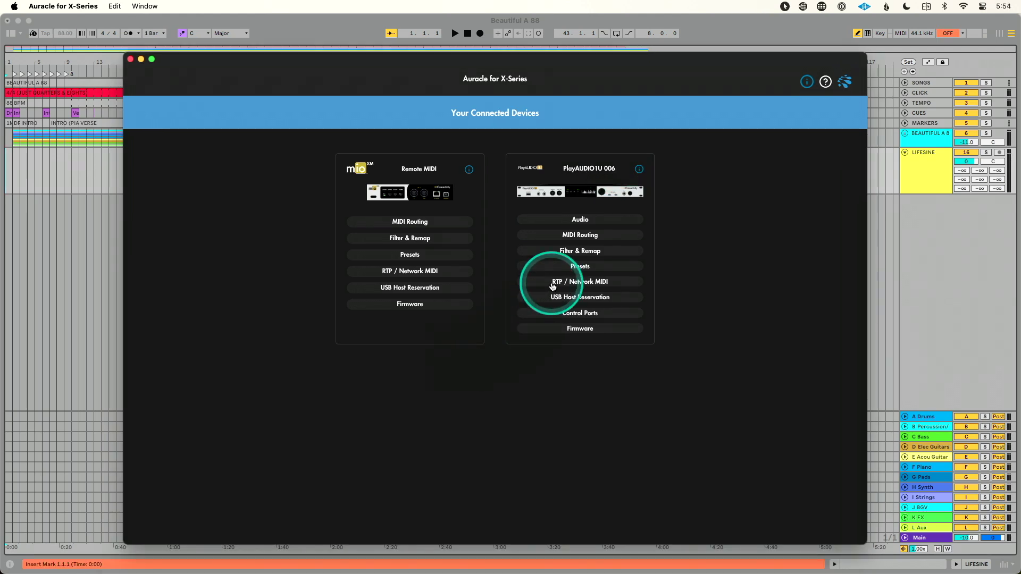
# - Set PlayAUDIO1U 006's RTP 5 to Initiator targeting mioXM 0E1-01 and save the session
pyautogui.click(552, 287)
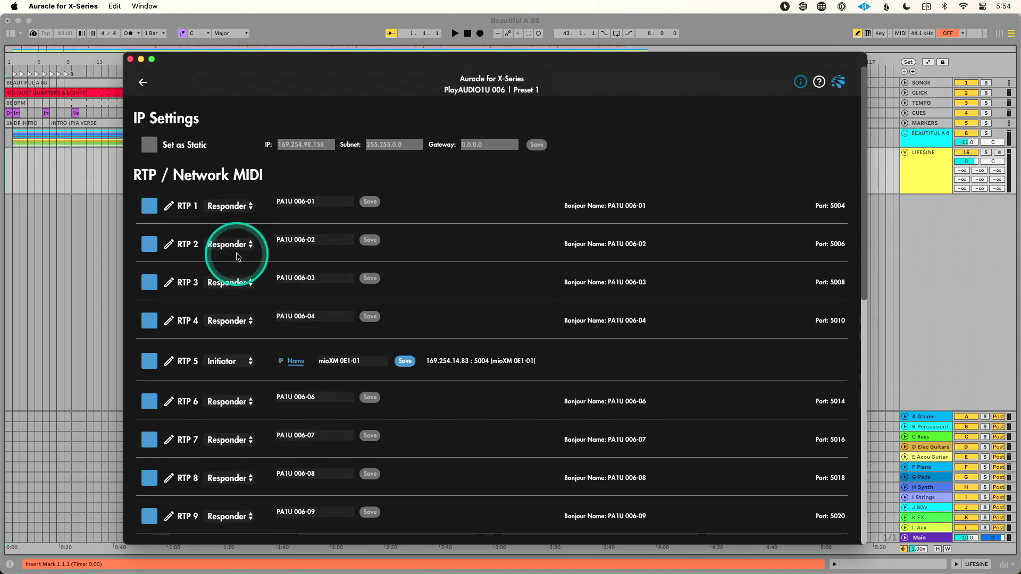
pyautogui.click(238, 364)
pyautogui.click(234, 375)
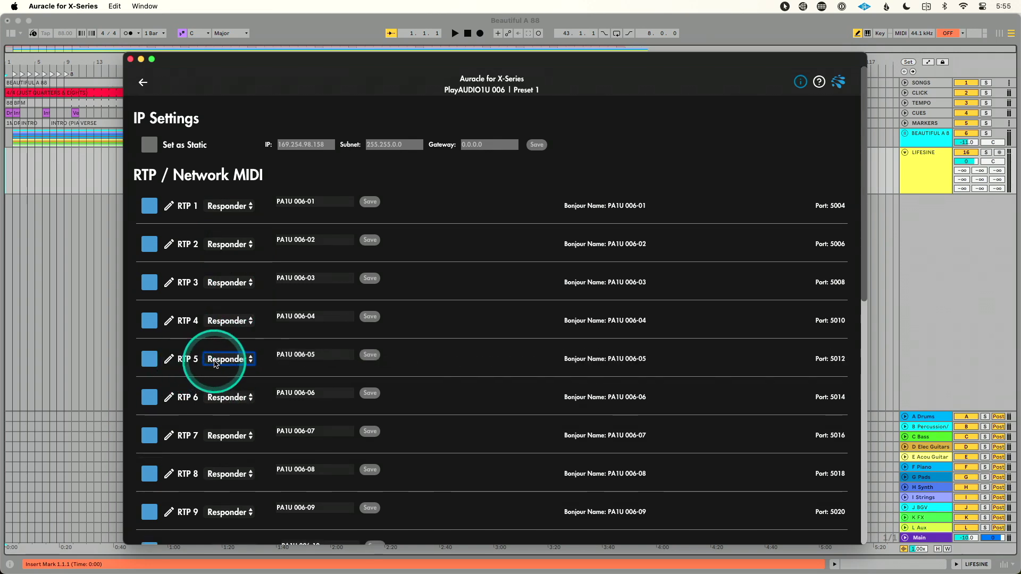
pyautogui.click(215, 364)
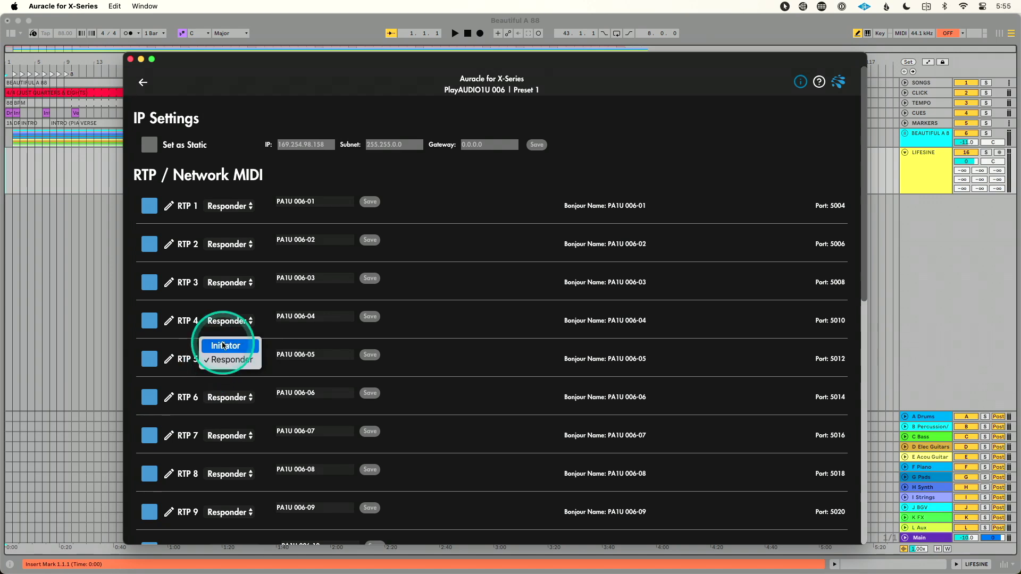
pyautogui.click(226, 345)
pyautogui.click(338, 357)
pyautogui.doubleClick(341, 361)
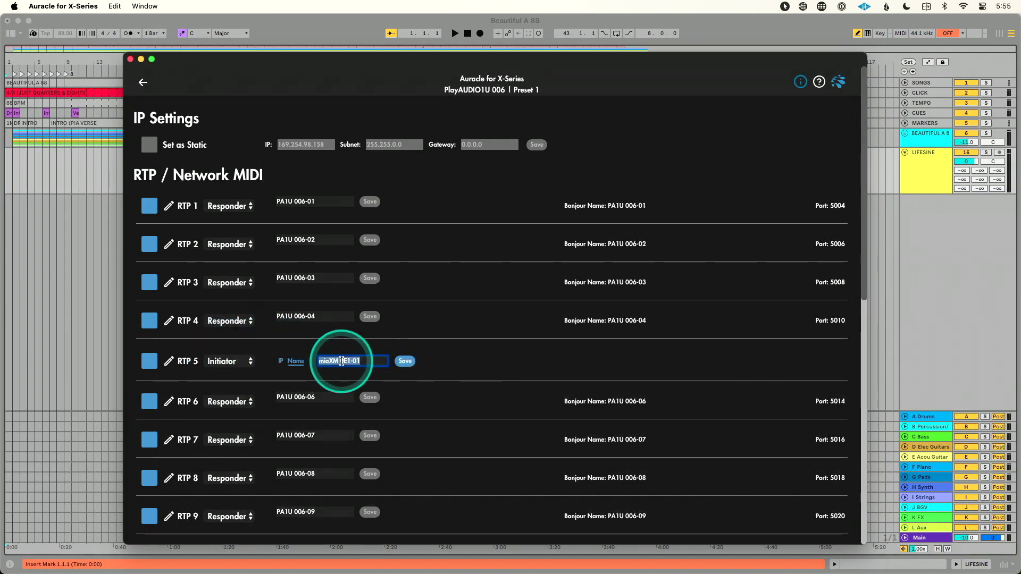
pyautogui.click(404, 362)
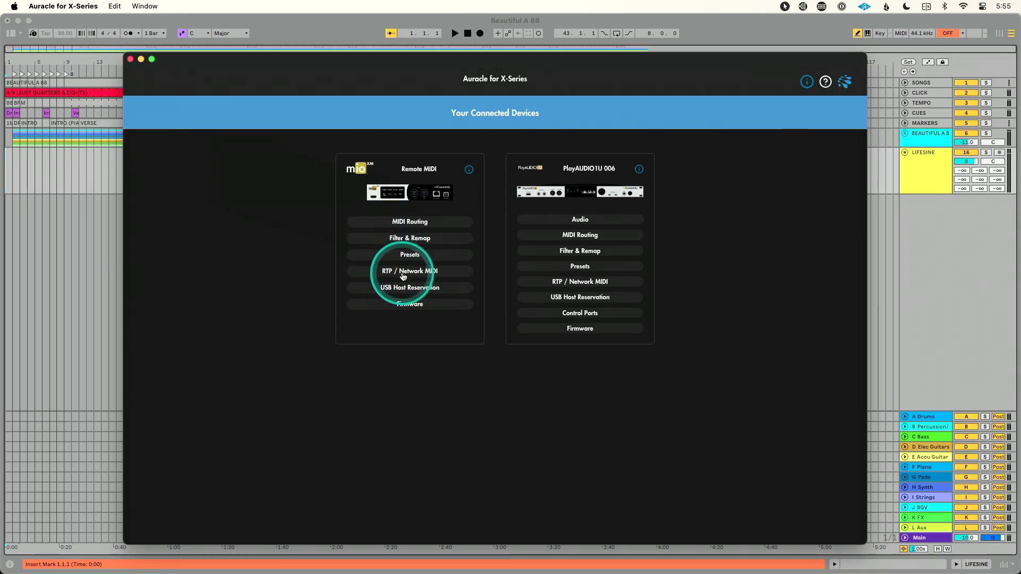
pyautogui.click(408, 287)
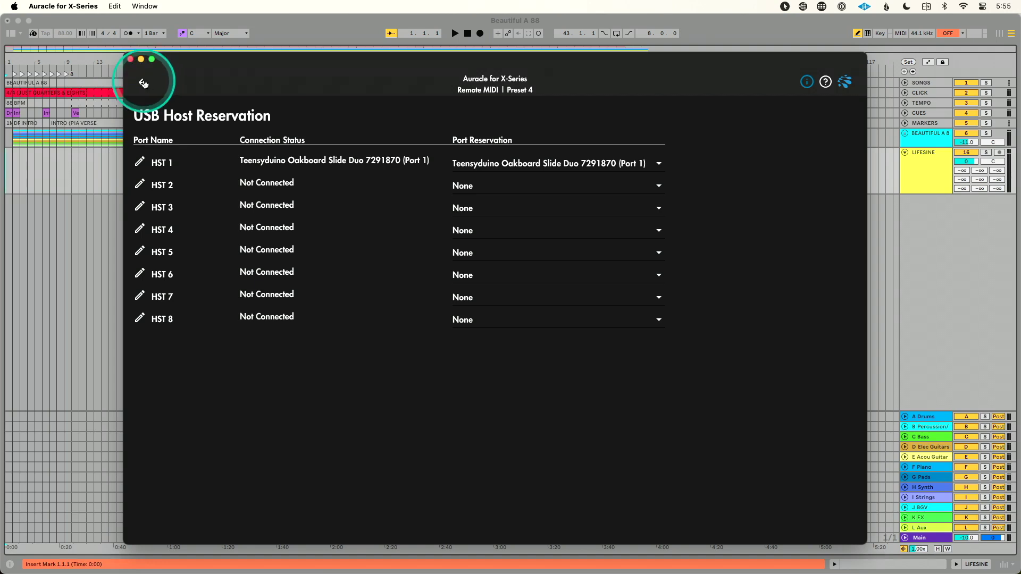
pyautogui.click(144, 83)
pyautogui.click(471, 227)
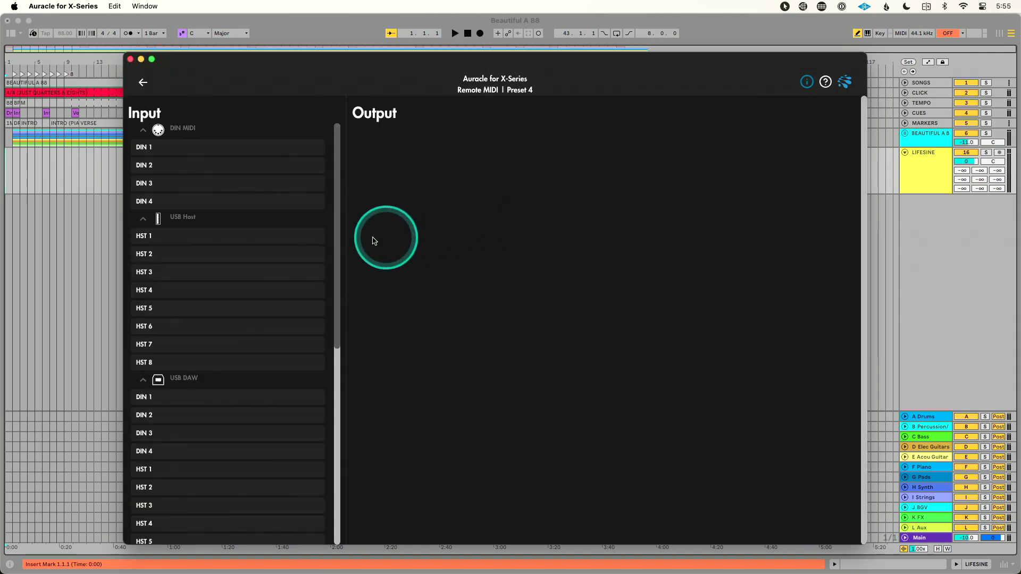
pyautogui.click(236, 238)
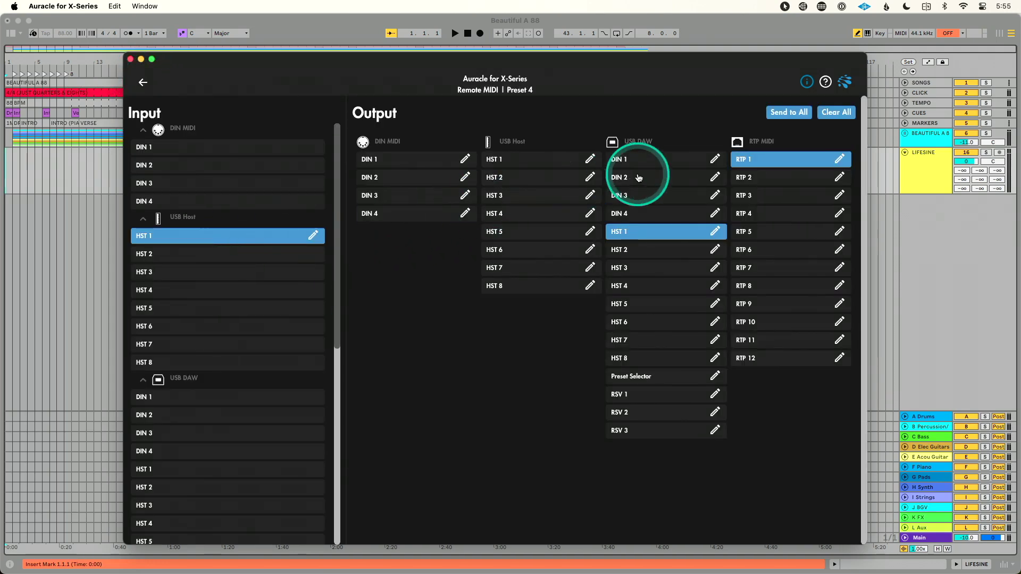
pyautogui.click(143, 84)
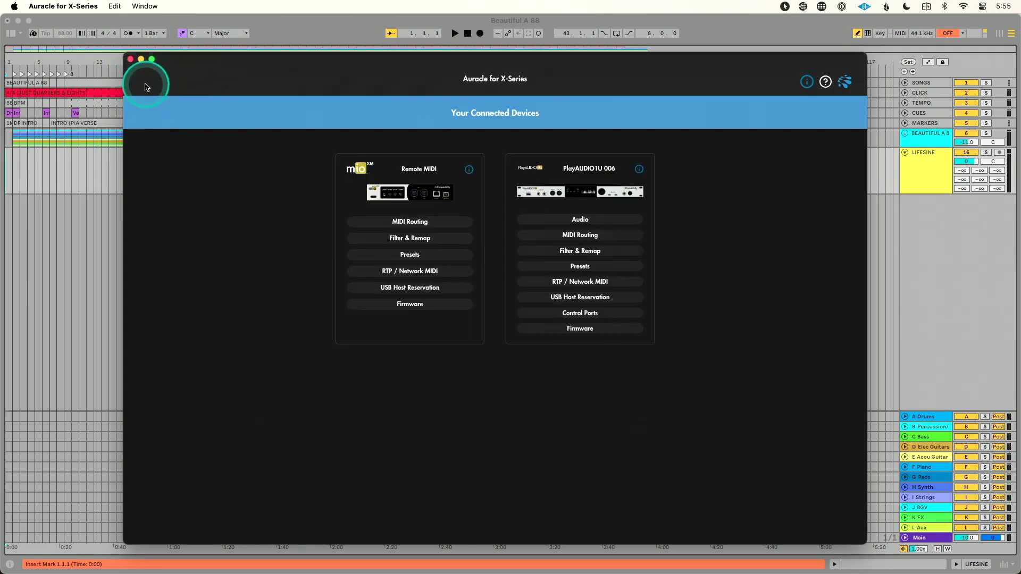
pyautogui.click(464, 274)
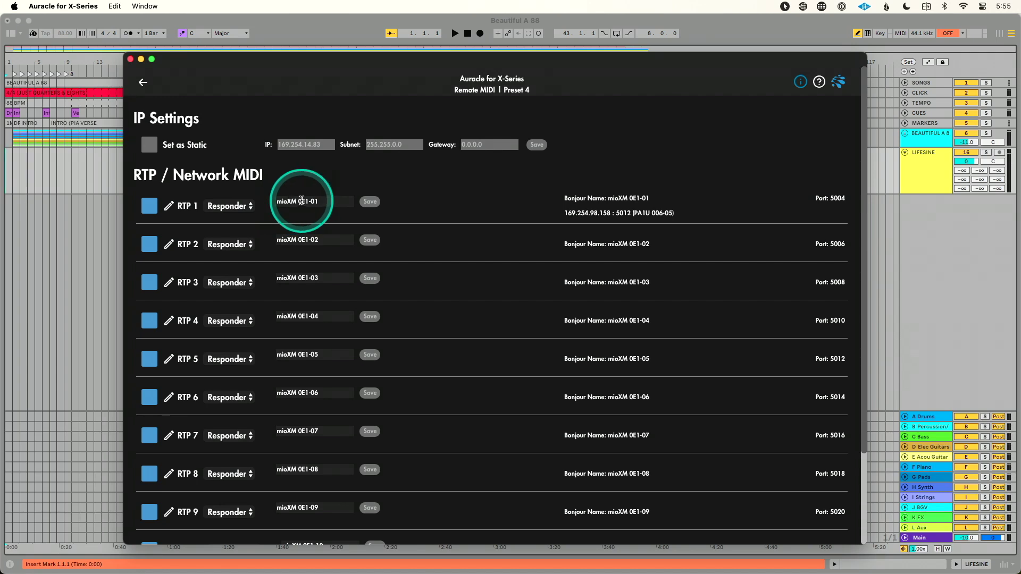
pyautogui.click(141, 83)
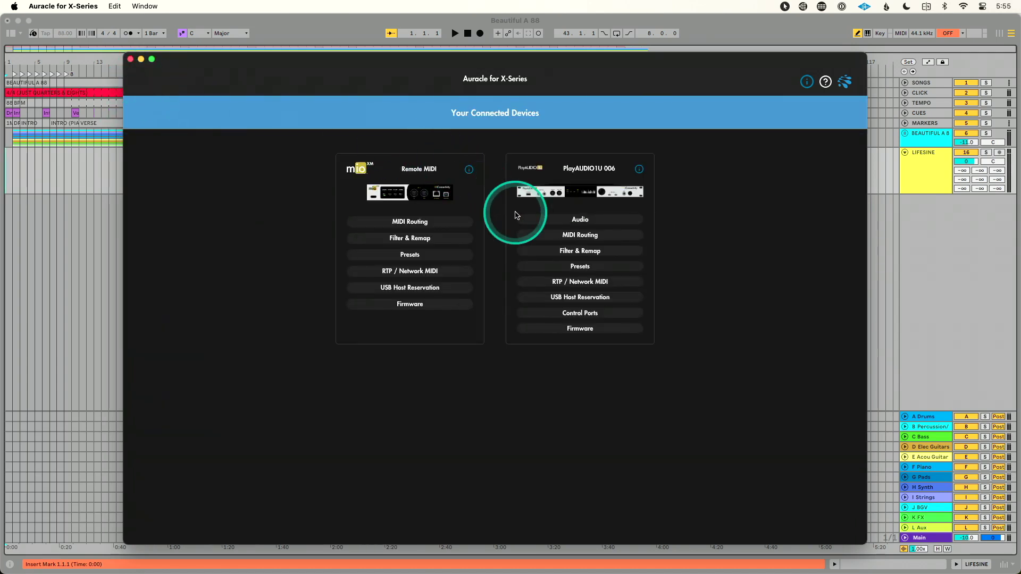
pyautogui.click(580, 281)
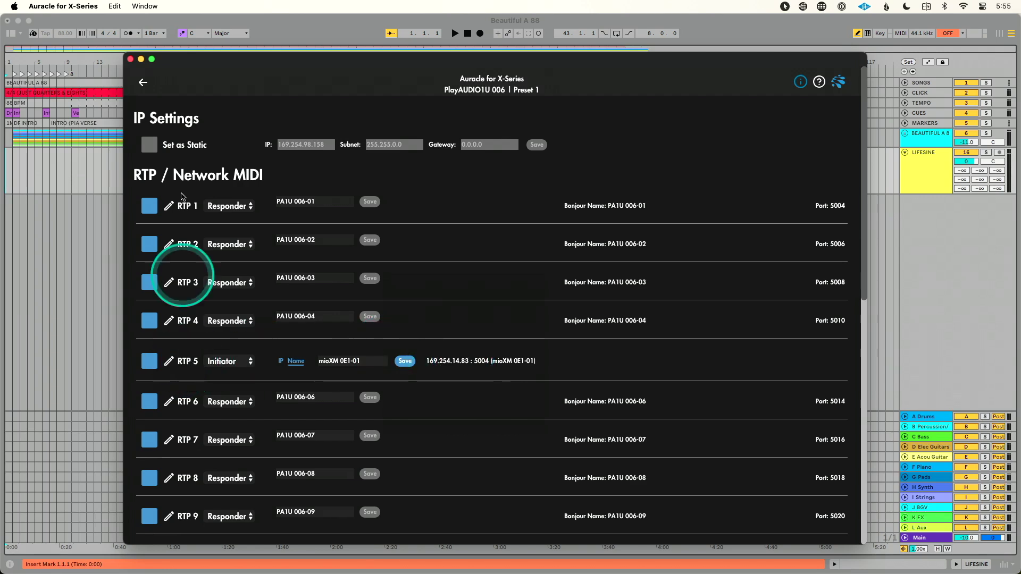
pyautogui.click(142, 85)
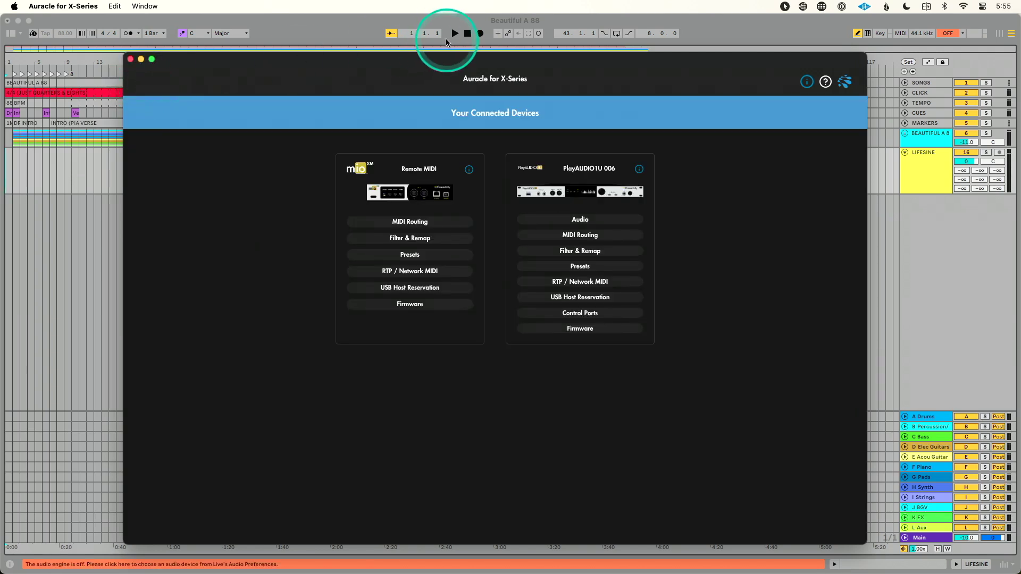
# - In Live's Audio preferences, choose PlayAUDIO1U (4 In, 18 Out) as the audio output device
pyautogui.click(456, 20)
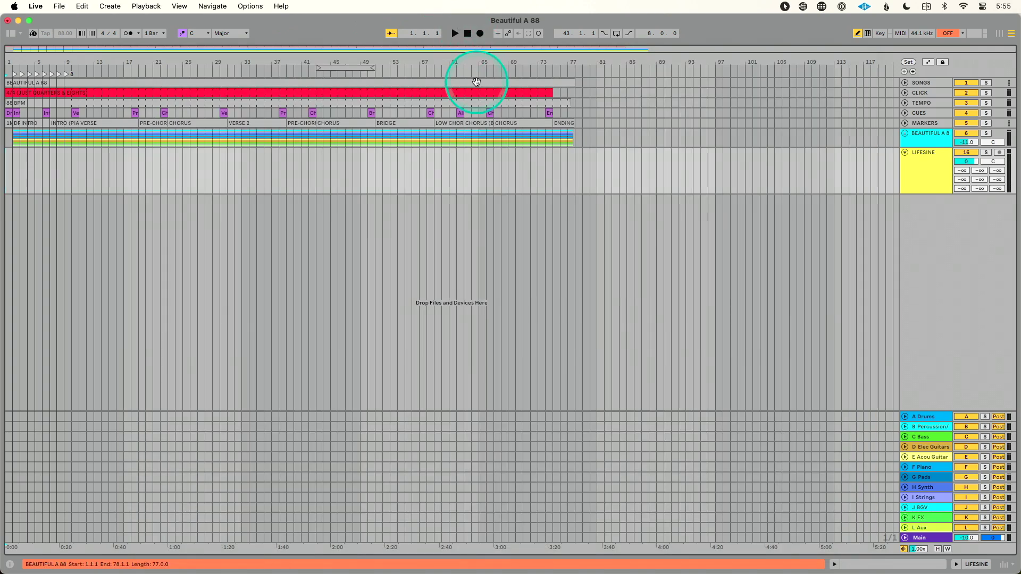
pyautogui.press('super+comma')
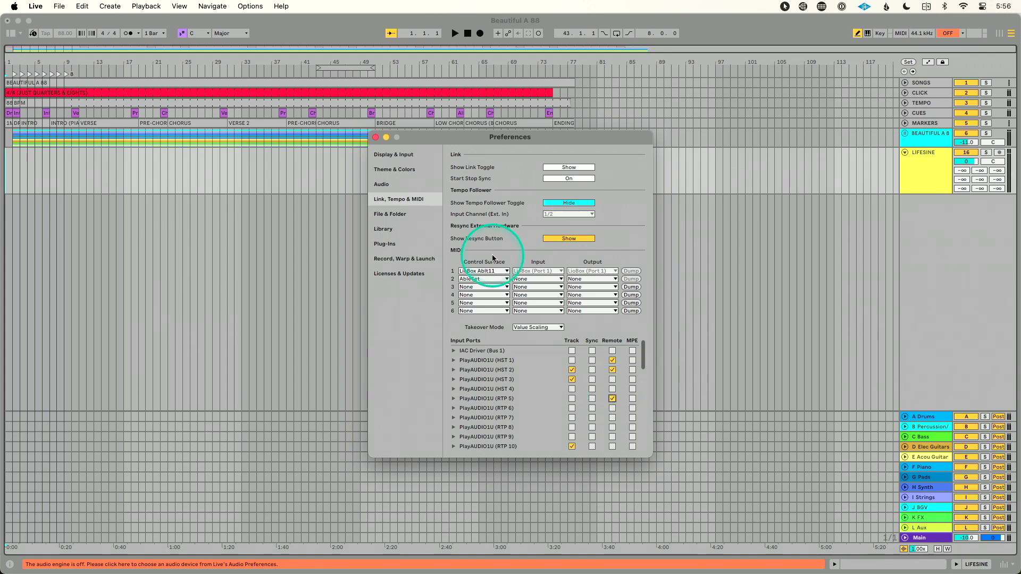
pyautogui.click(429, 187)
pyautogui.click(562, 190)
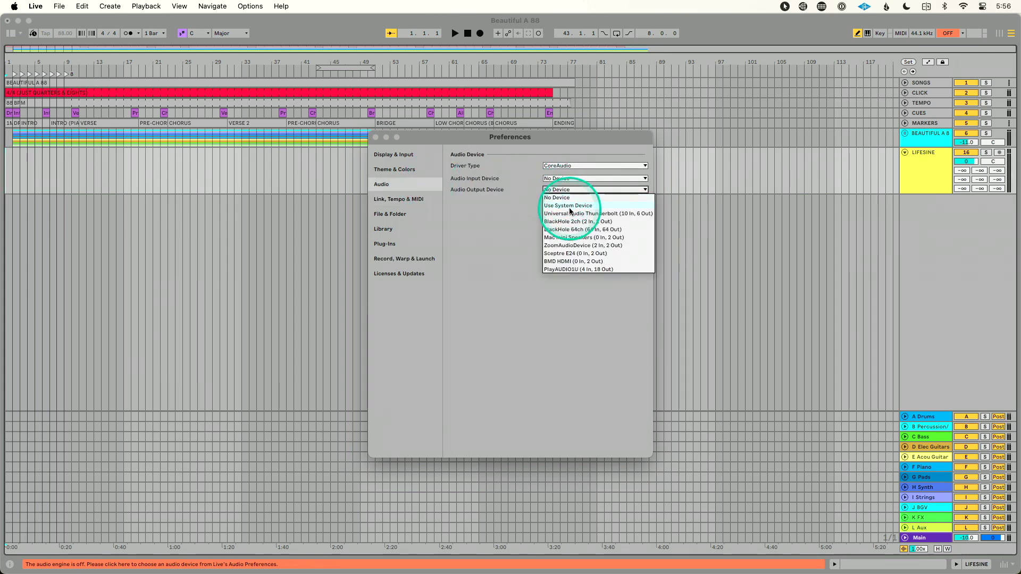
pyautogui.click(594, 270)
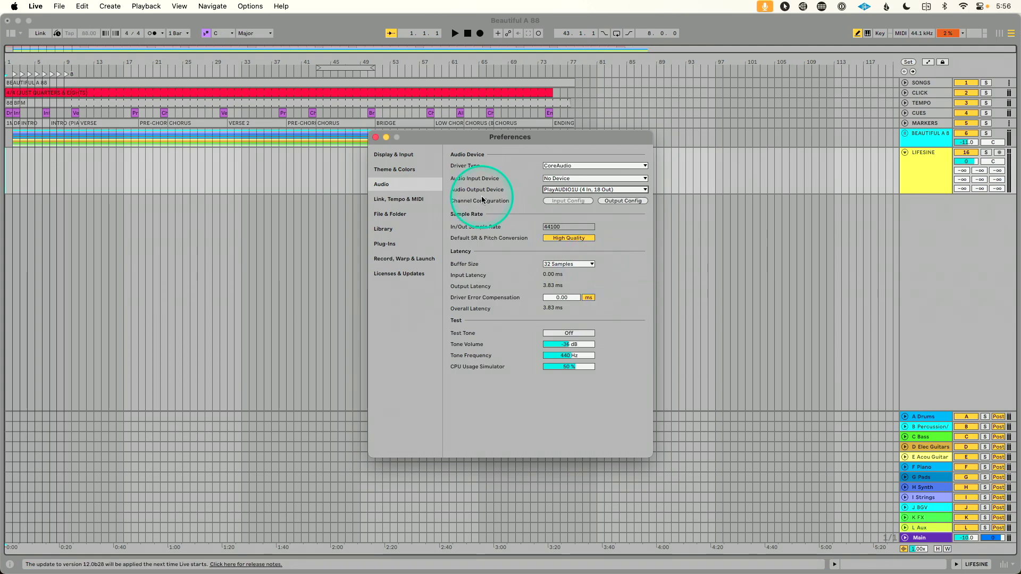
pyautogui.press('Escape')
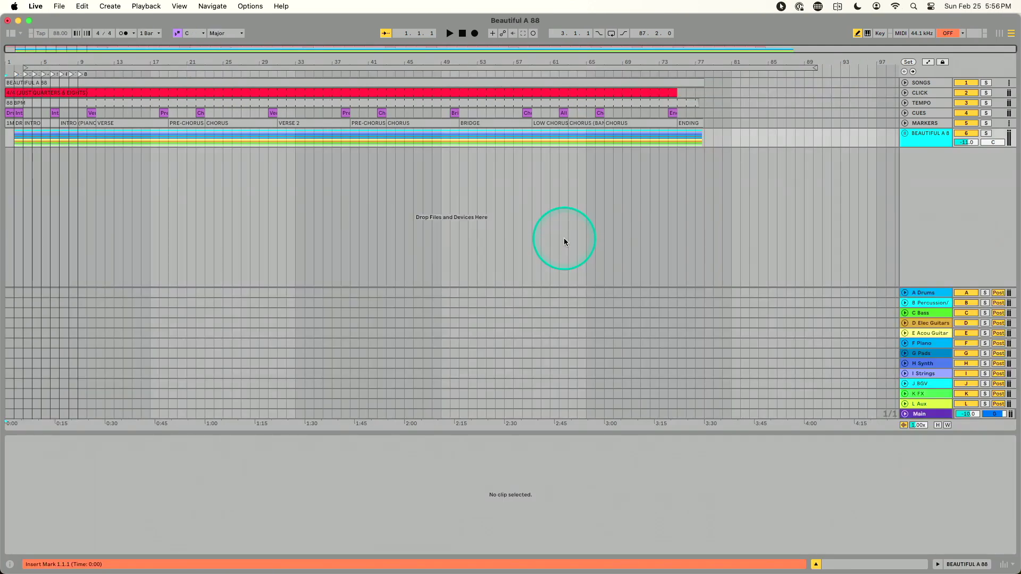
pyautogui.press('super+comma')
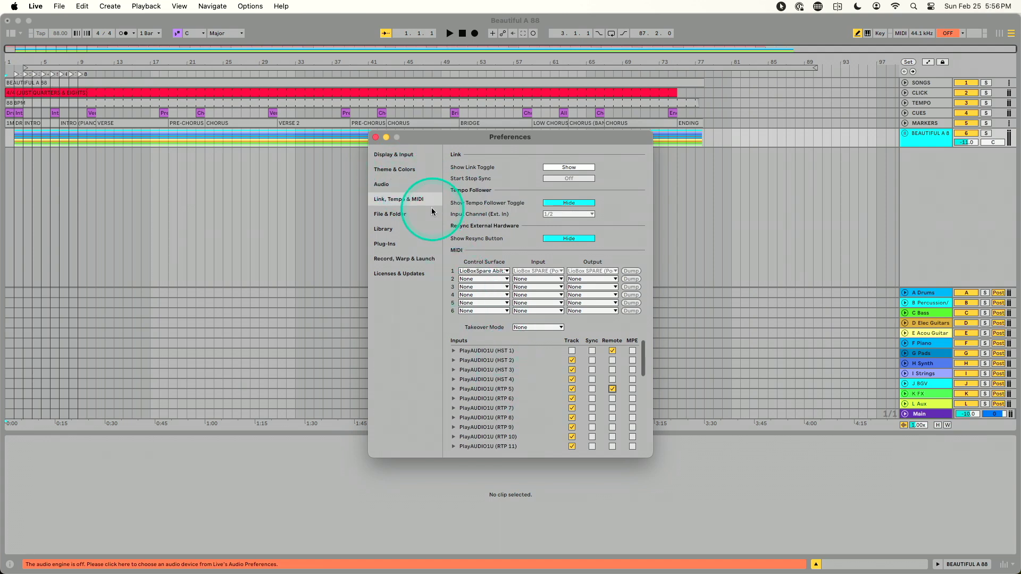
pyautogui.click(414, 186)
pyautogui.click(562, 189)
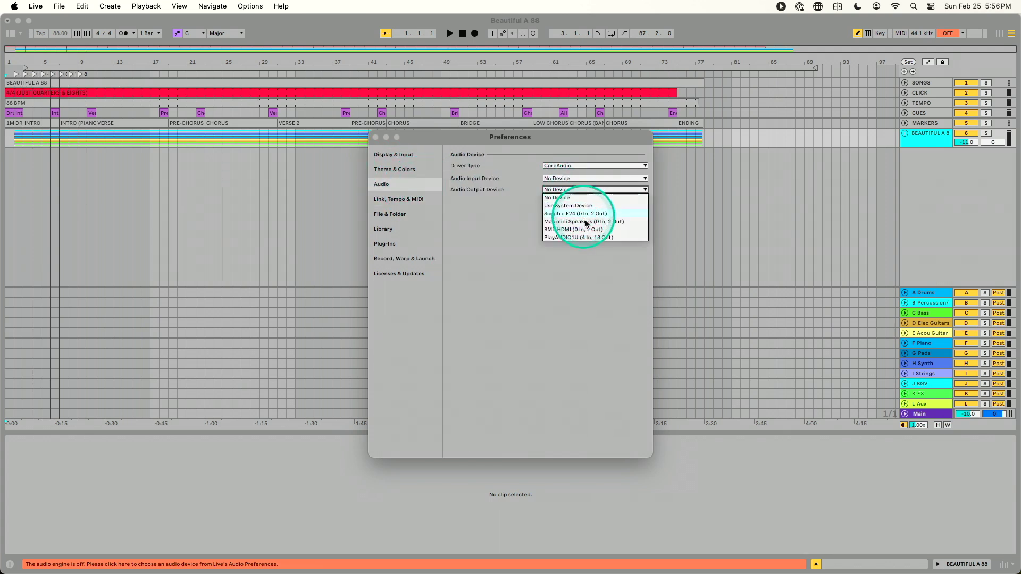
pyautogui.click(594, 238)
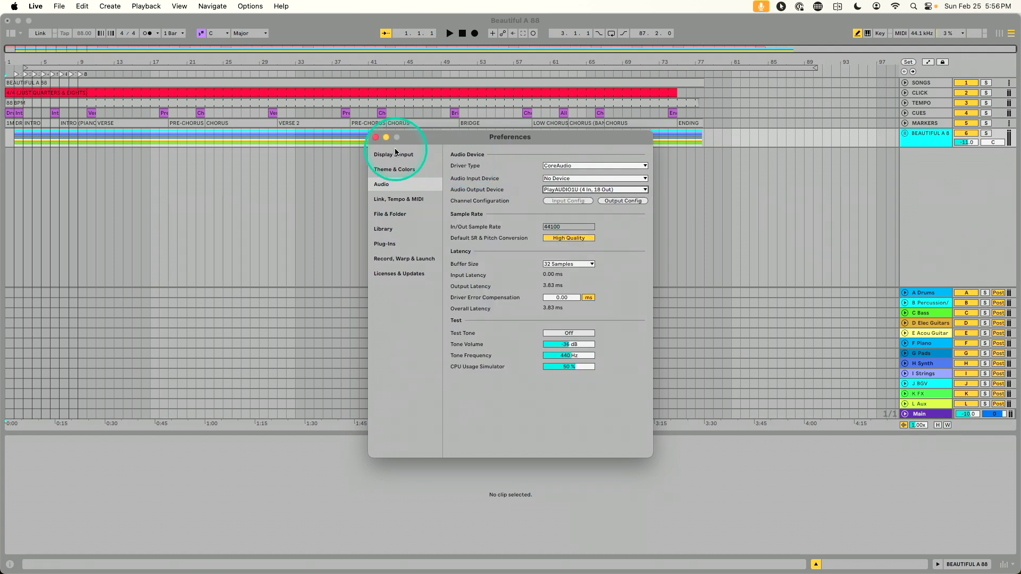
pyautogui.click(375, 137)
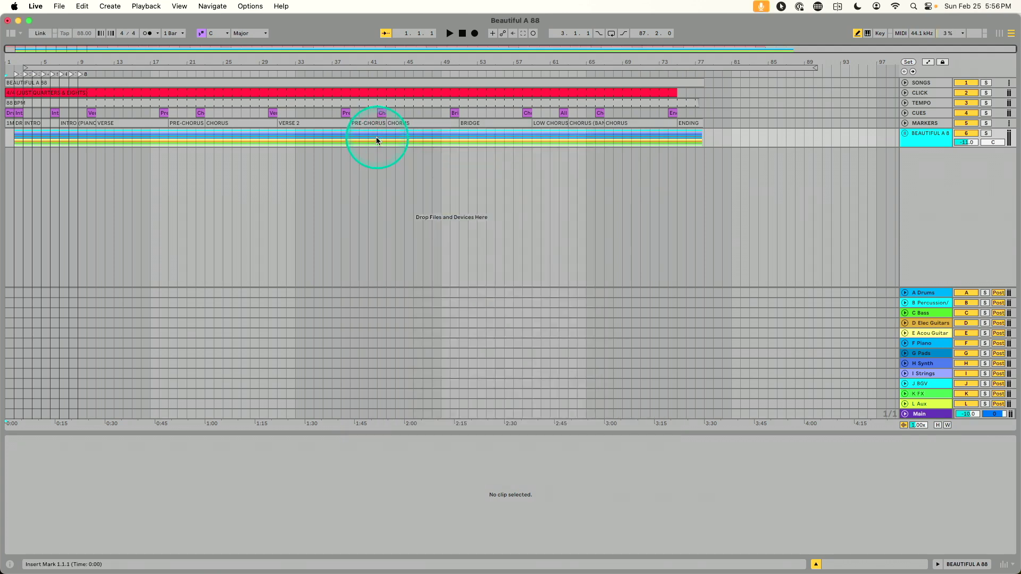